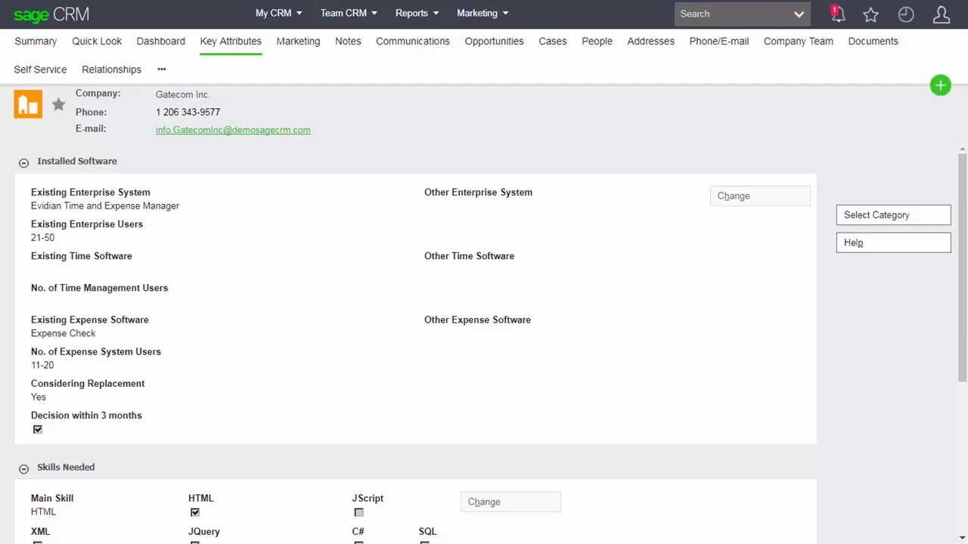
# - Open the key attributes of Design Right Inc. and add the Installed Software category
pyautogui.tripleClick(53, 192)
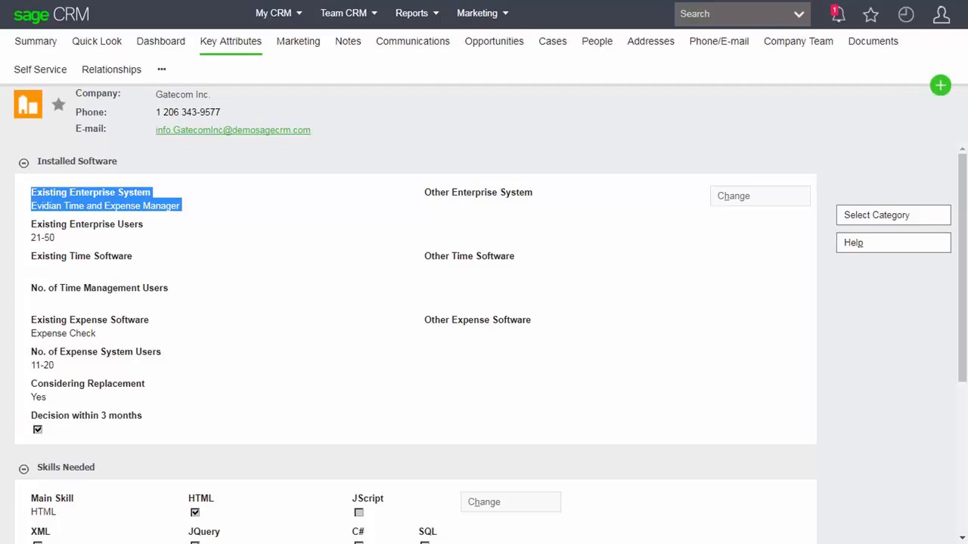
pyautogui.moveTo(906, 14)
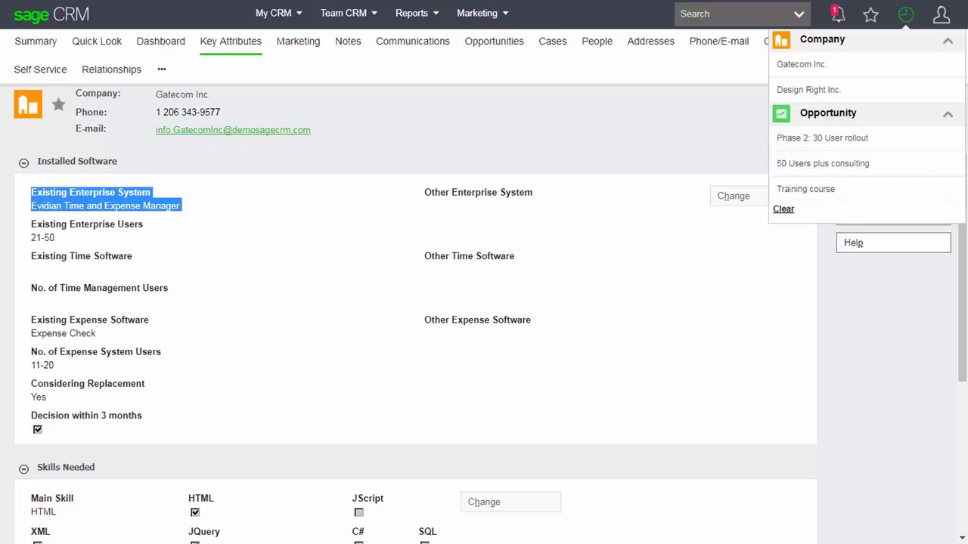
pyautogui.click(808, 89)
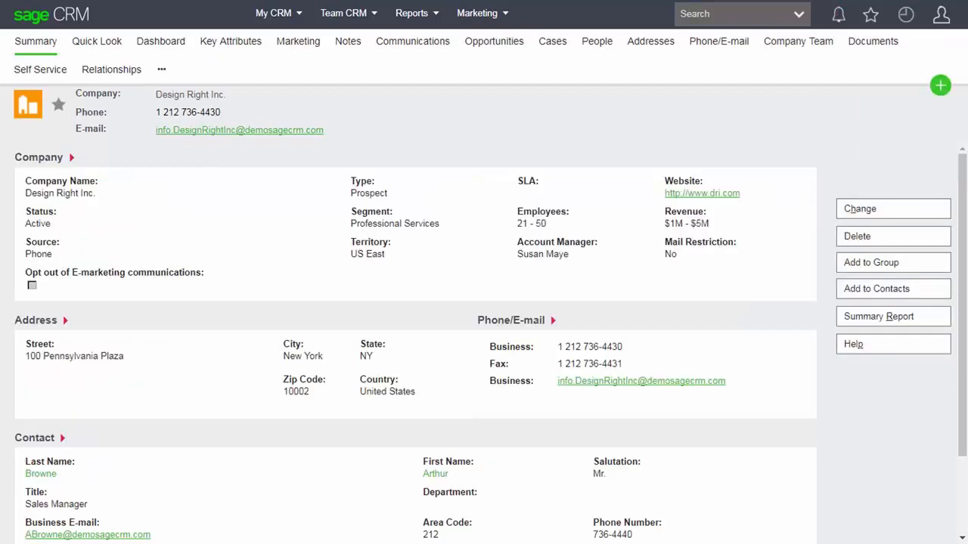
pyautogui.click(230, 41)
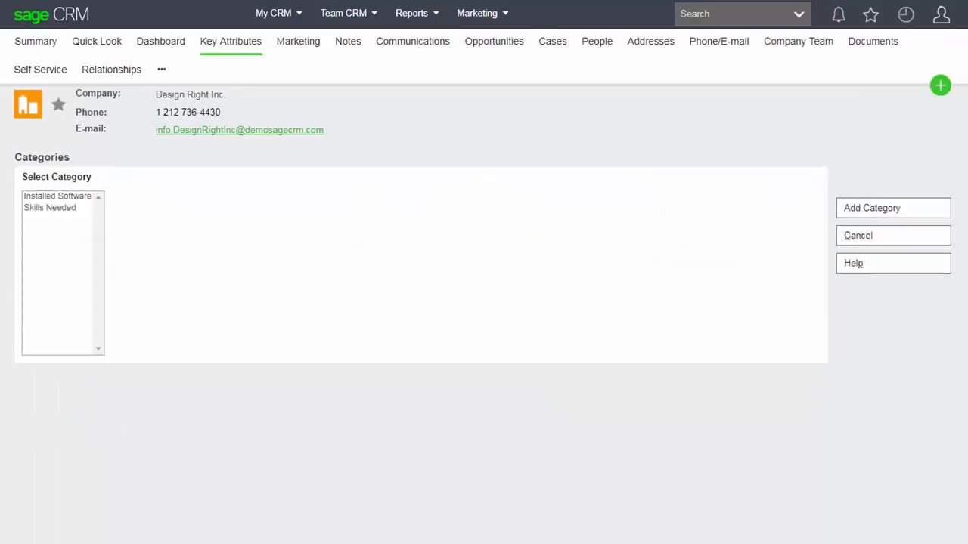
pyautogui.click(57, 197)
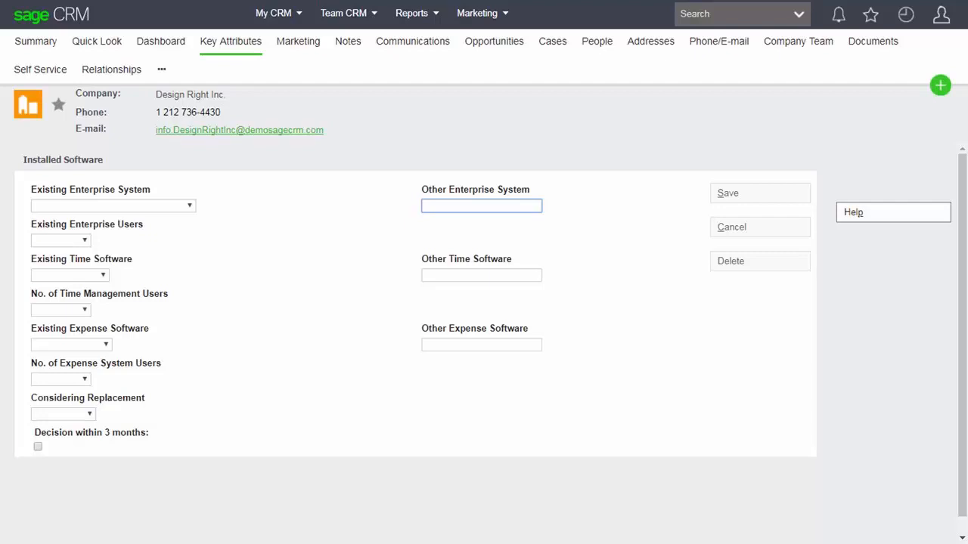
# - Save the installed software details with Evidian Time and Expense Manager as enterprise system, 11-20 enterprise users, and AccuTime as time software
pyautogui.click(189, 205)
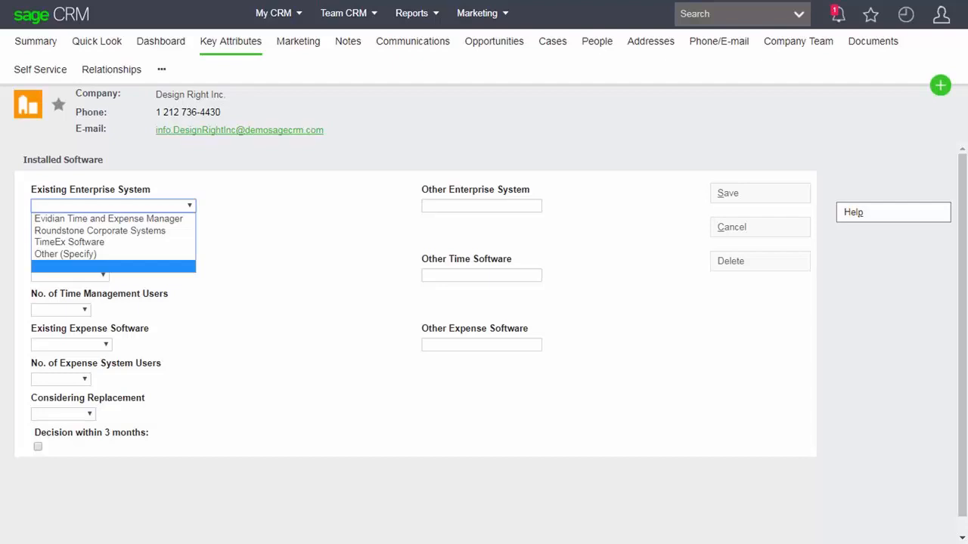
pyautogui.click(108, 218)
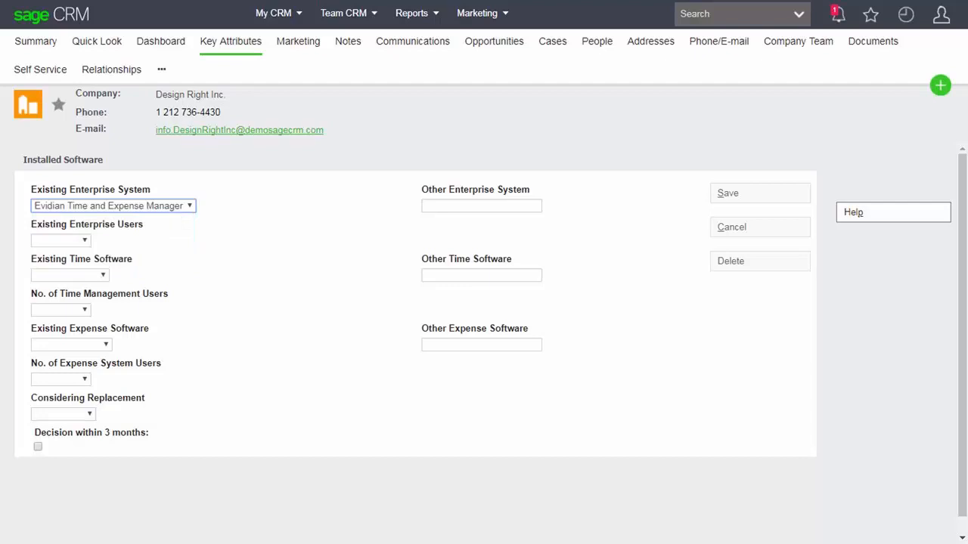
pyautogui.click(84, 241)
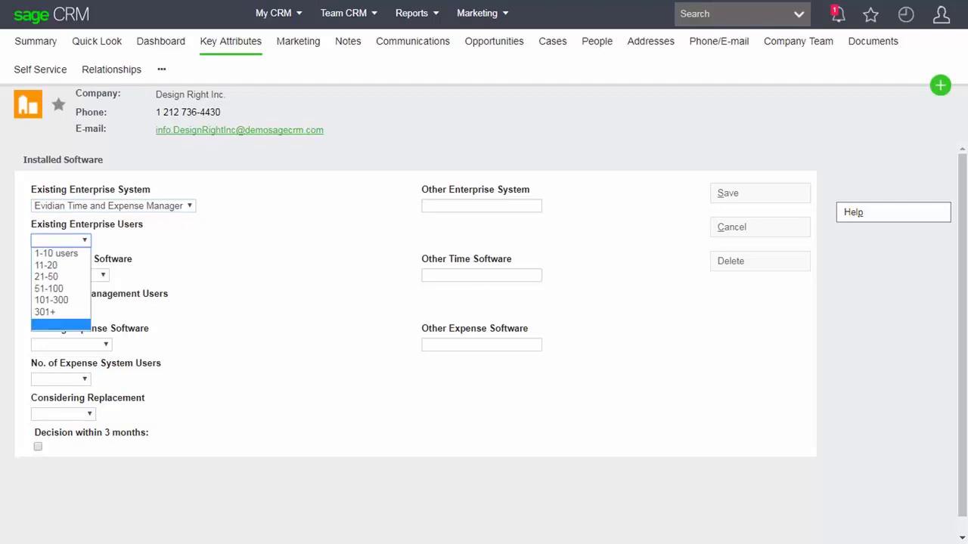
pyautogui.click(46, 265)
pyautogui.click(103, 275)
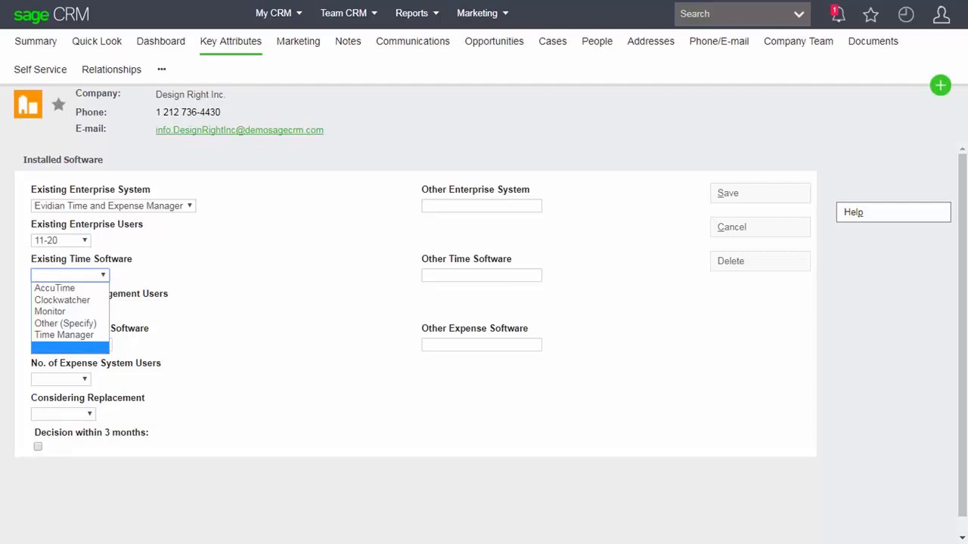
pyautogui.click(54, 288)
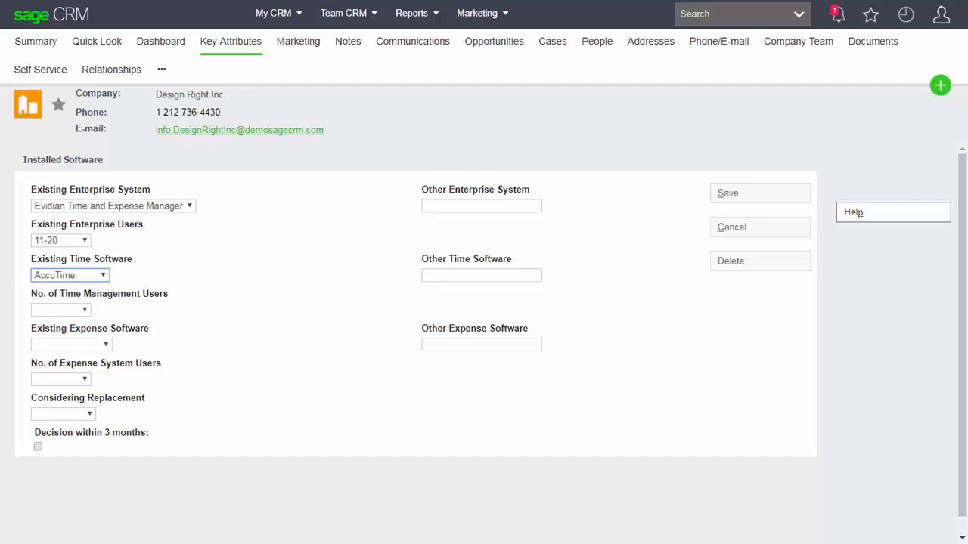
pyautogui.click(759, 193)
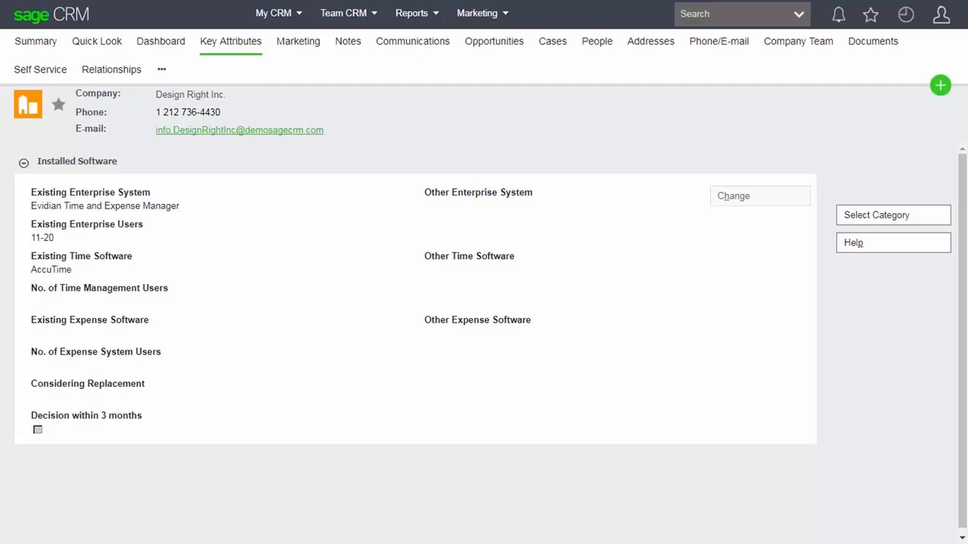
# - Create a dynamic Company group named Evidian Users with the Company Search source view, available to Info Admin
pyautogui.click(279, 14)
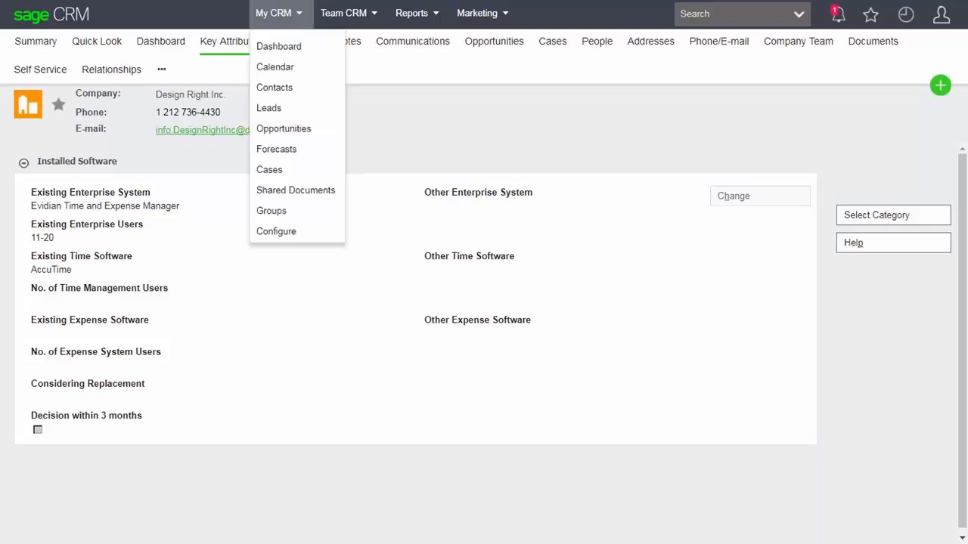
pyautogui.click(271, 211)
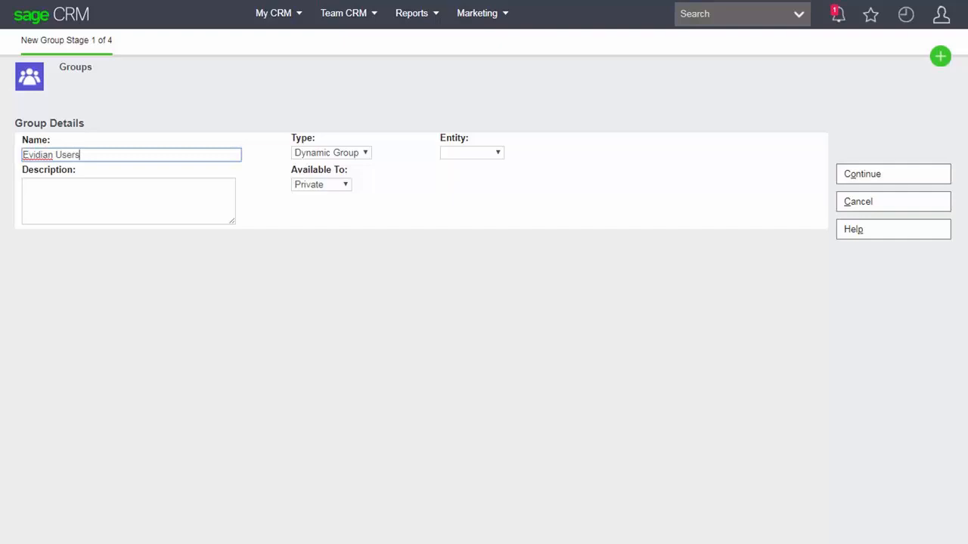
pyautogui.click(472, 152)
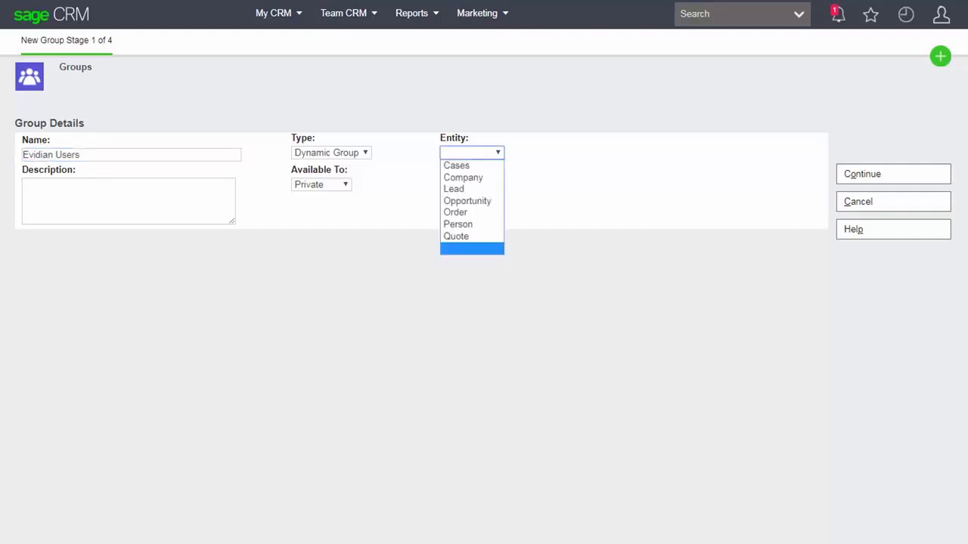
pyautogui.click(463, 177)
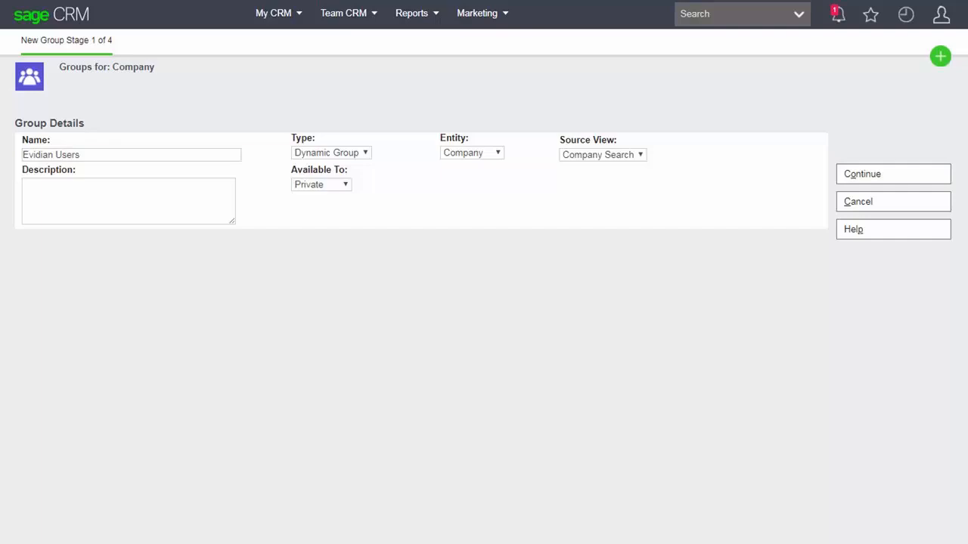
pyautogui.click(603, 155)
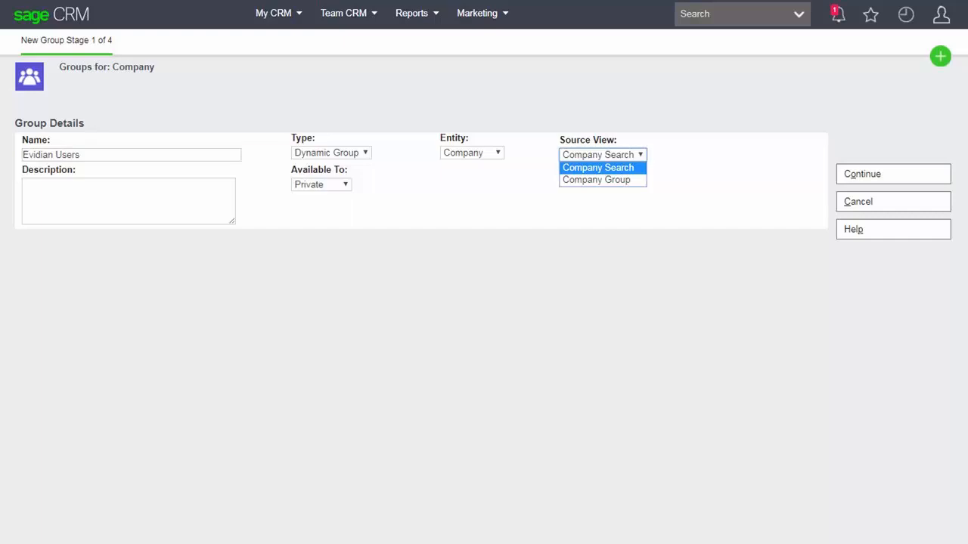
pyautogui.press('Escape')
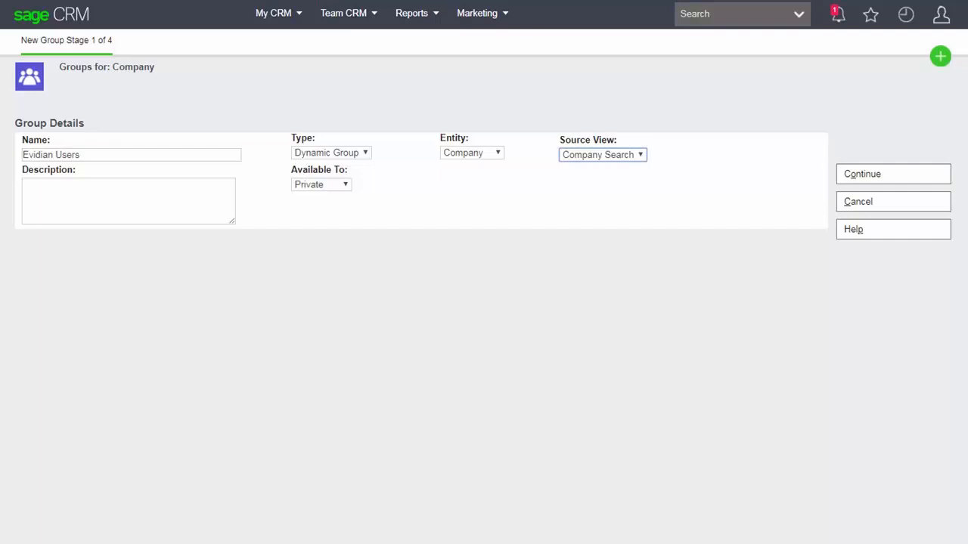
pyautogui.click(323, 184)
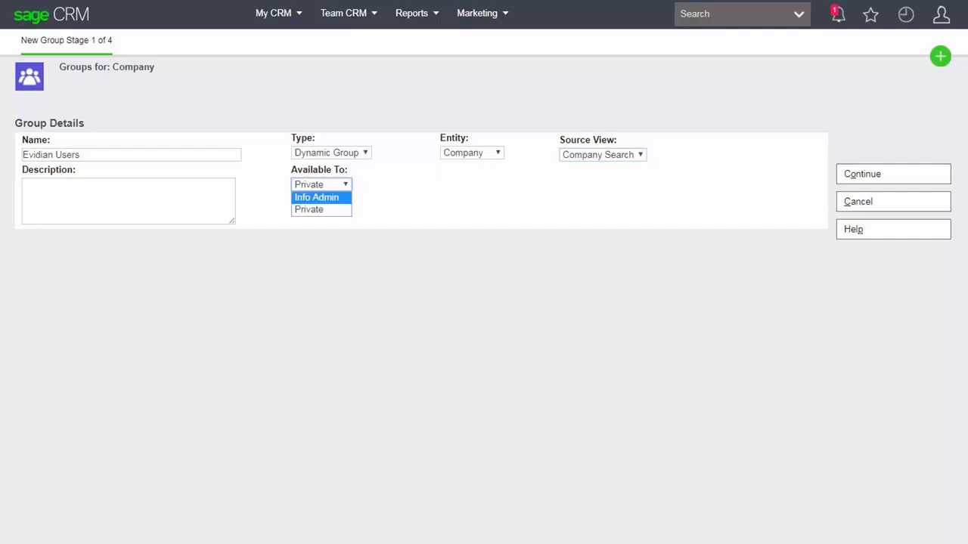
pyautogui.click(317, 198)
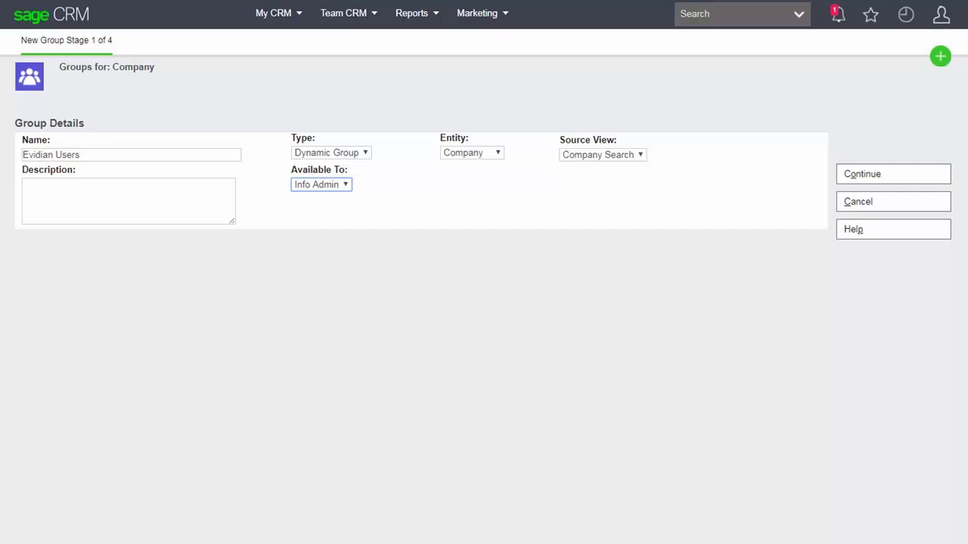
pyautogui.click(893, 174)
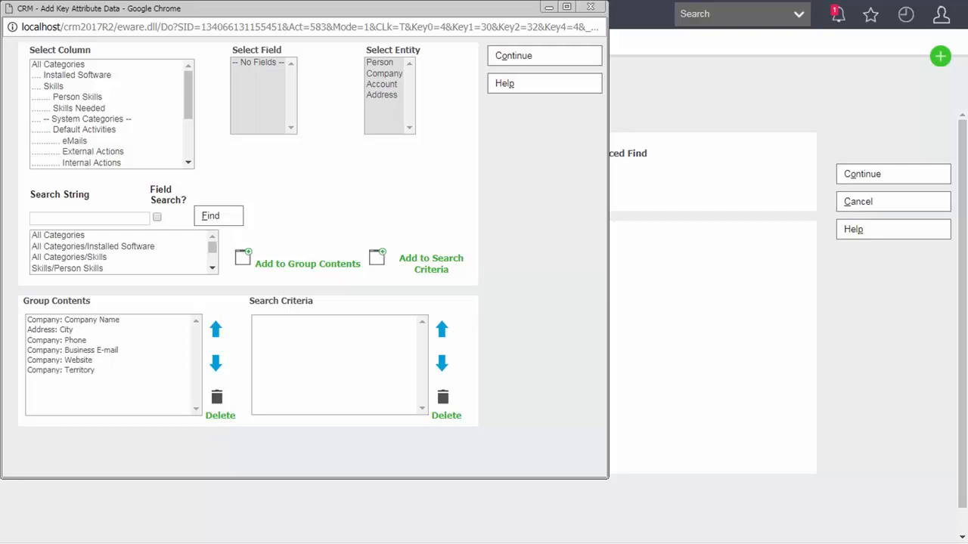
# - Add the company's Existing Enterprise System field from Installed Software to the group contents and the search criteria
pyautogui.click(77, 75)
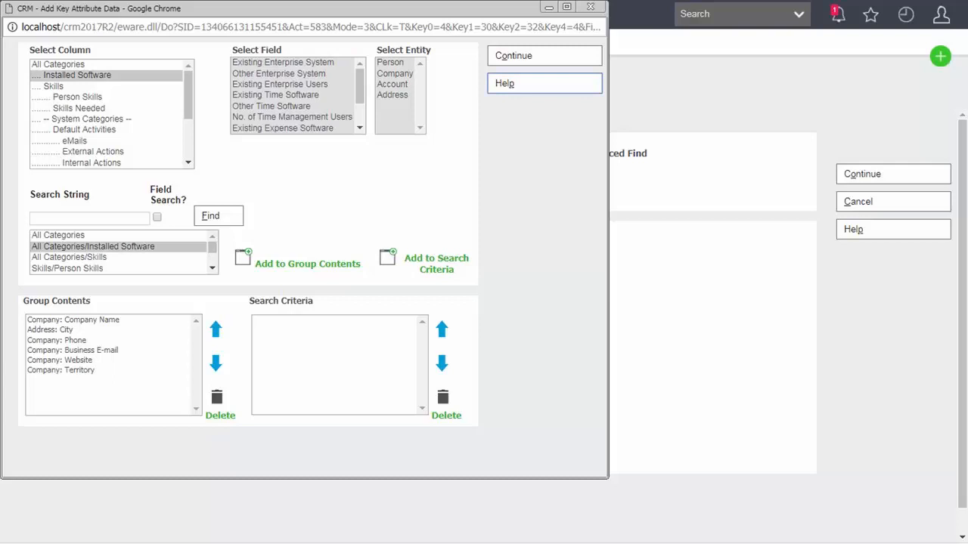
pyautogui.click(282, 63)
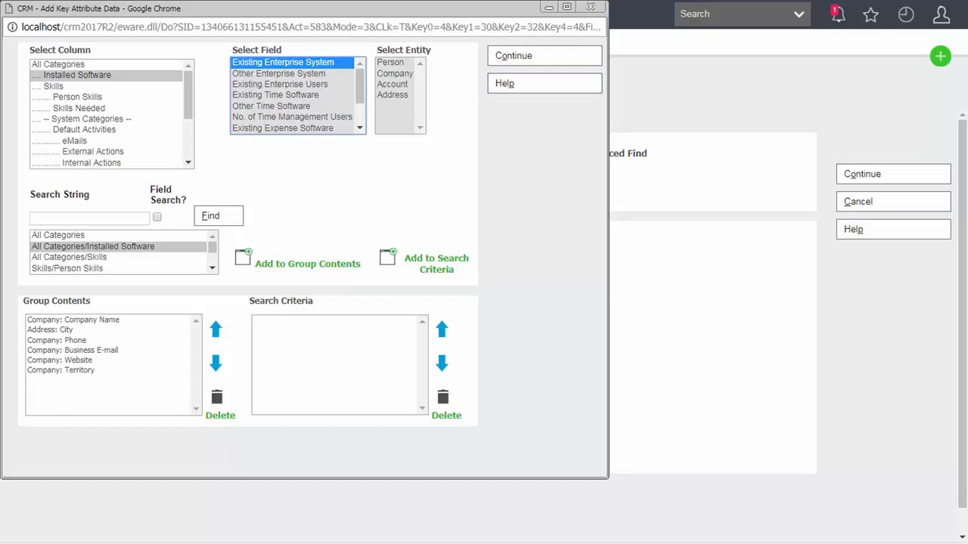
pyautogui.click(394, 73)
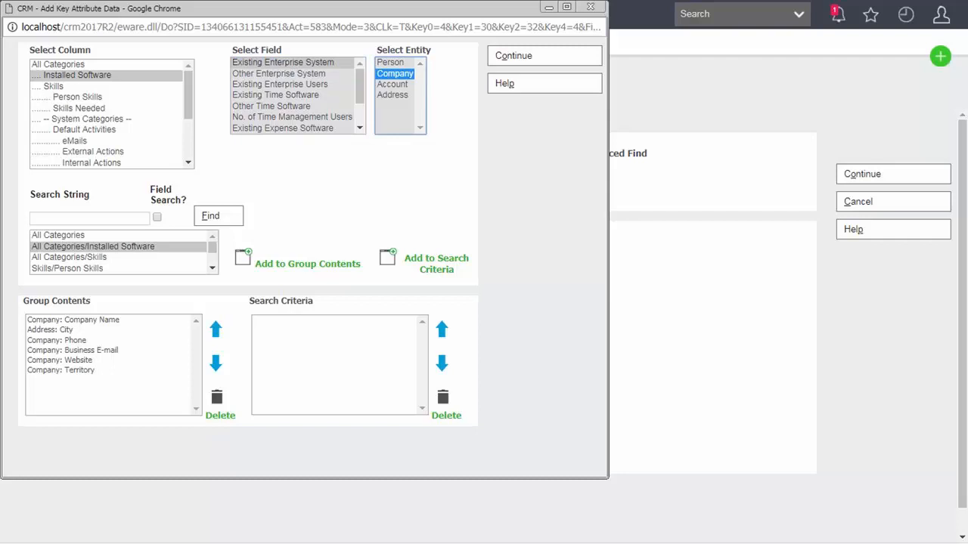
pyautogui.click(307, 263)
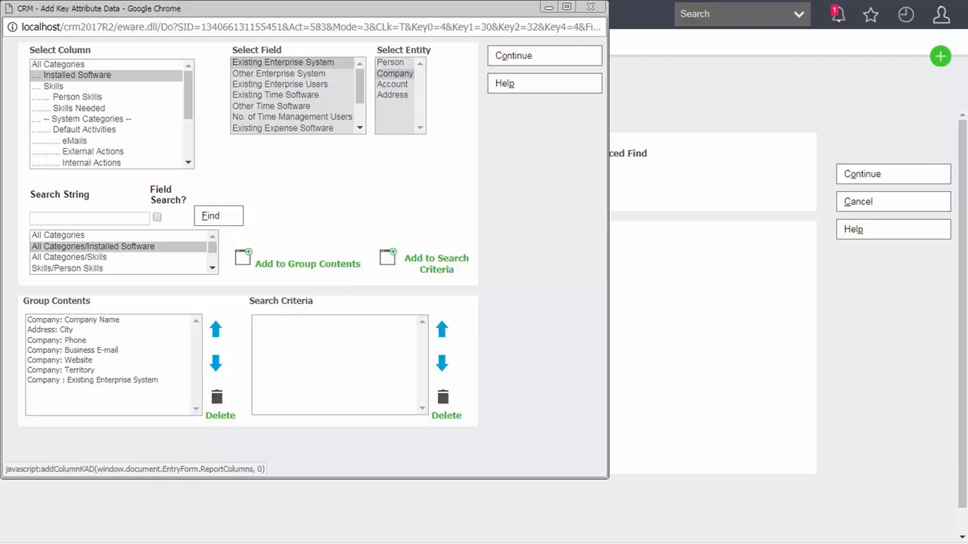
pyautogui.click(431, 263)
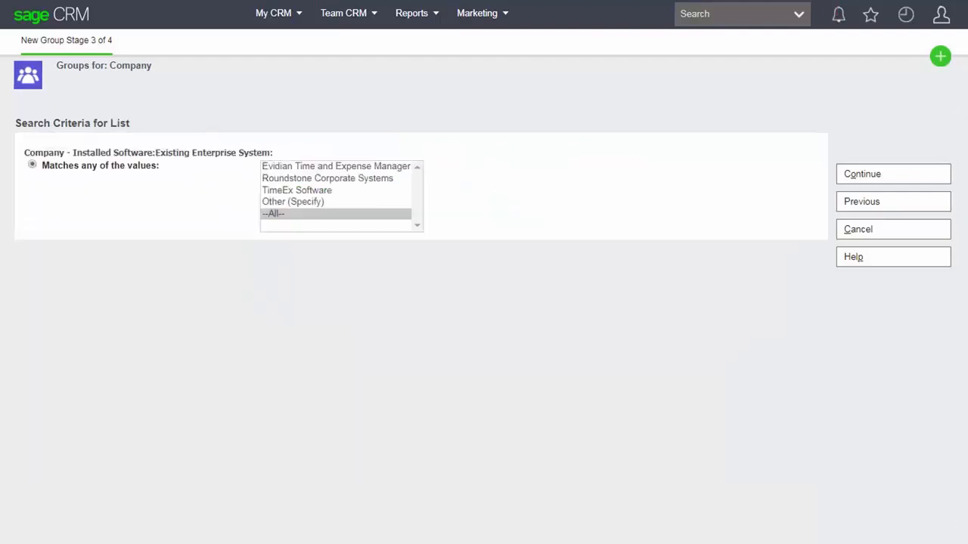
# - Save the group with Evidian Time and Expense Manager as its existing enterprise system criterion, and open the groups list
pyautogui.click(336, 166)
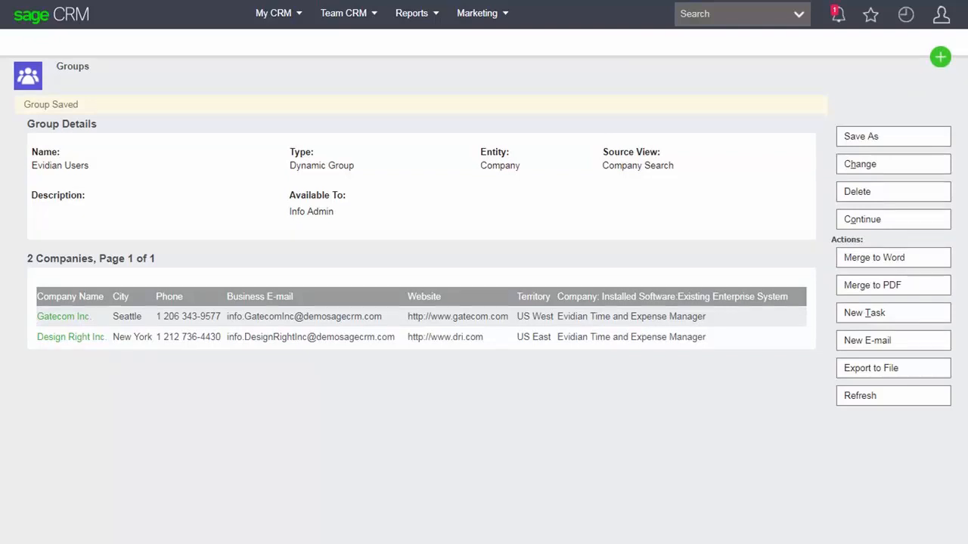
pyautogui.click(278, 14)
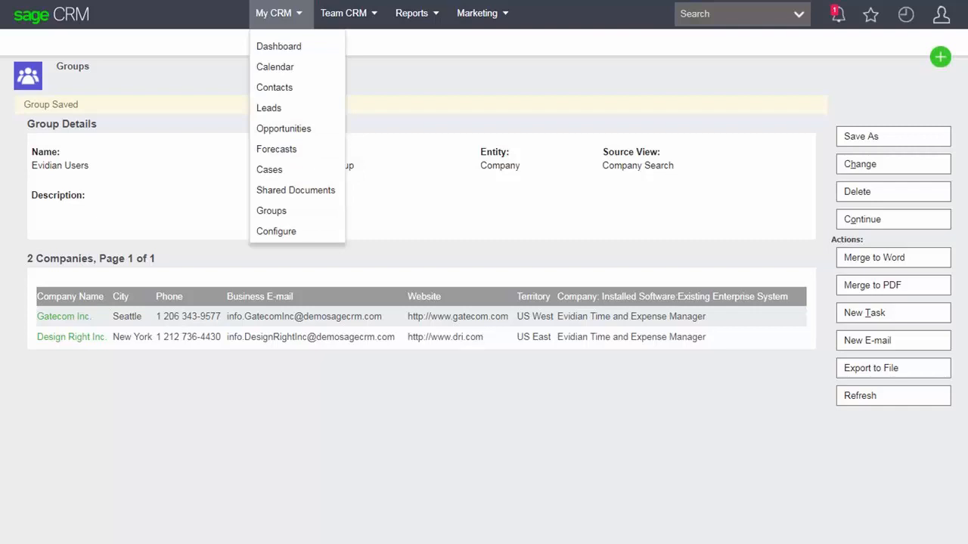
pyautogui.click(271, 211)
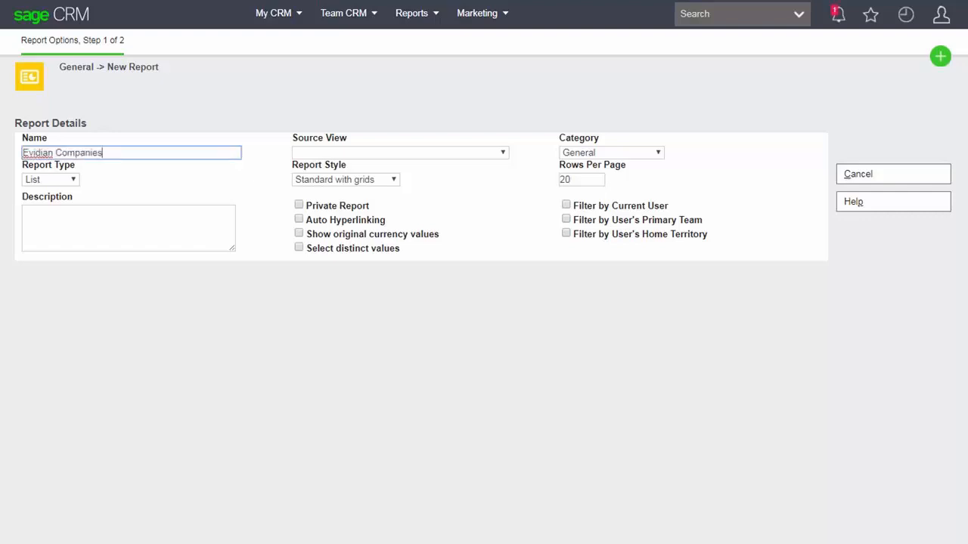
# - Set up a General list report named Evidian Companies from the Company Summary view, with Company Name in its contents
pyautogui.click(401, 153)
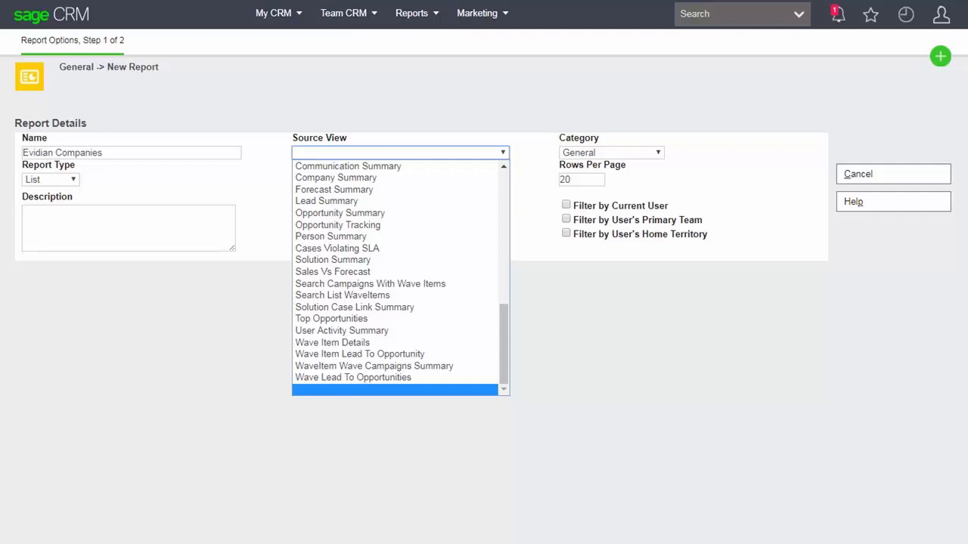
pyautogui.click(335, 178)
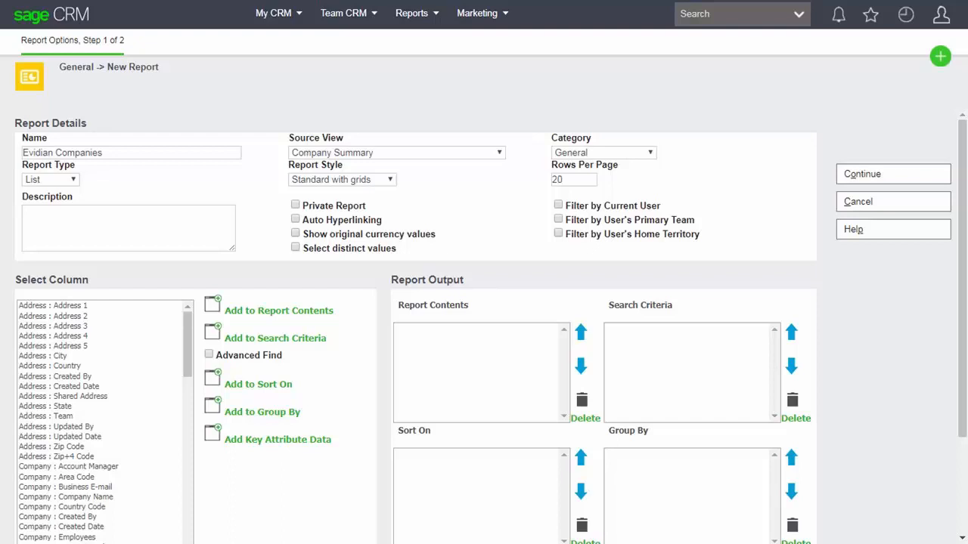
pyautogui.click(67, 496)
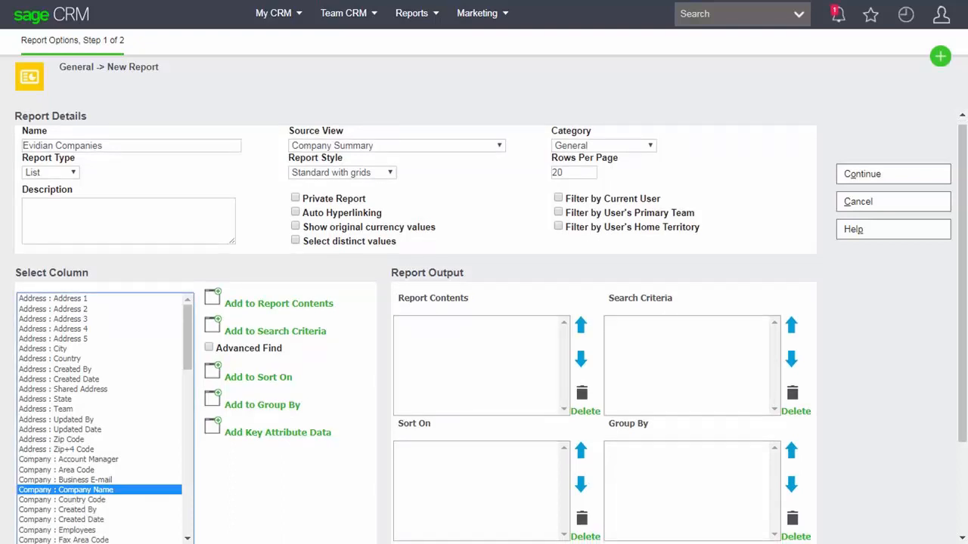
pyautogui.click(278, 304)
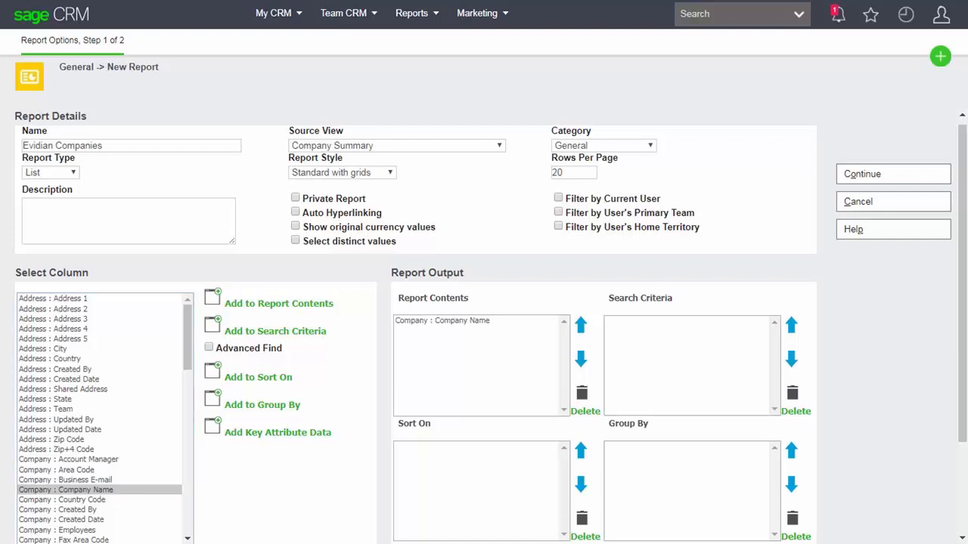
# - Add the company's Existing Enterprise System field from Installed Software to the report contents and search criteria, and Other Enterprise System to the contents
pyautogui.click(277, 433)
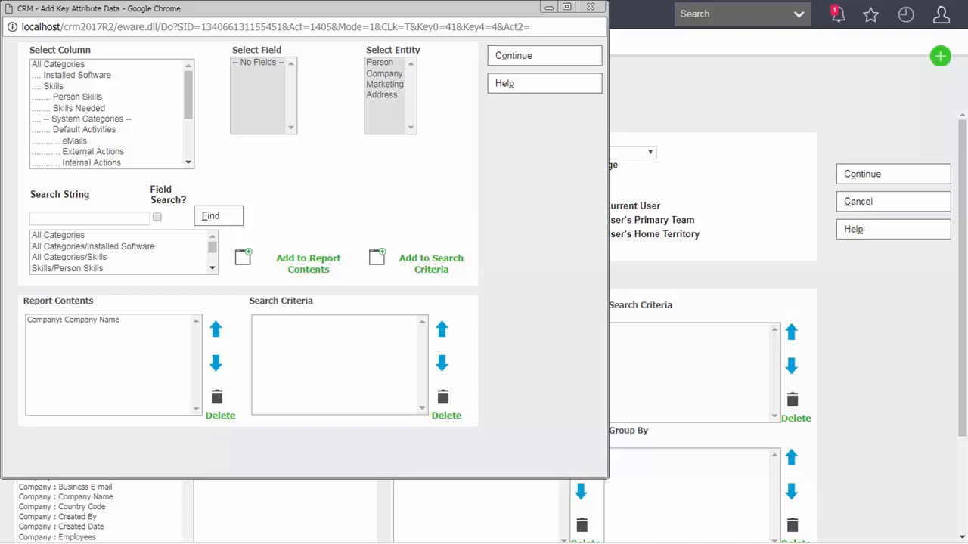
pyautogui.click(77, 75)
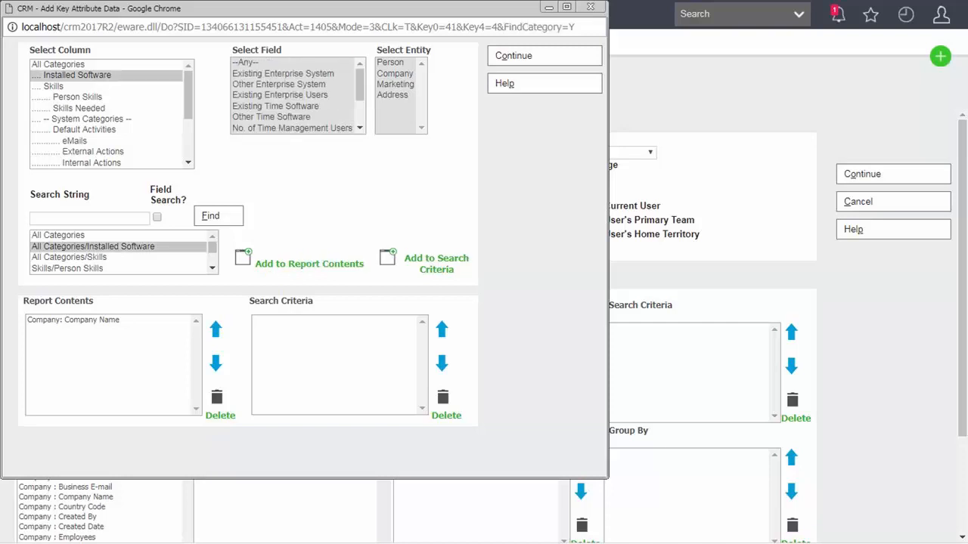
pyautogui.click(283, 75)
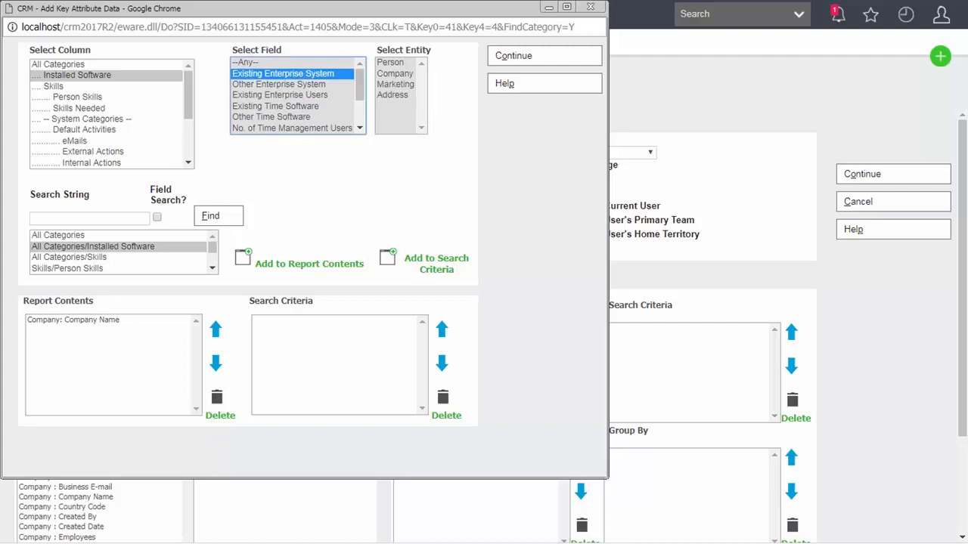
pyautogui.click(394, 75)
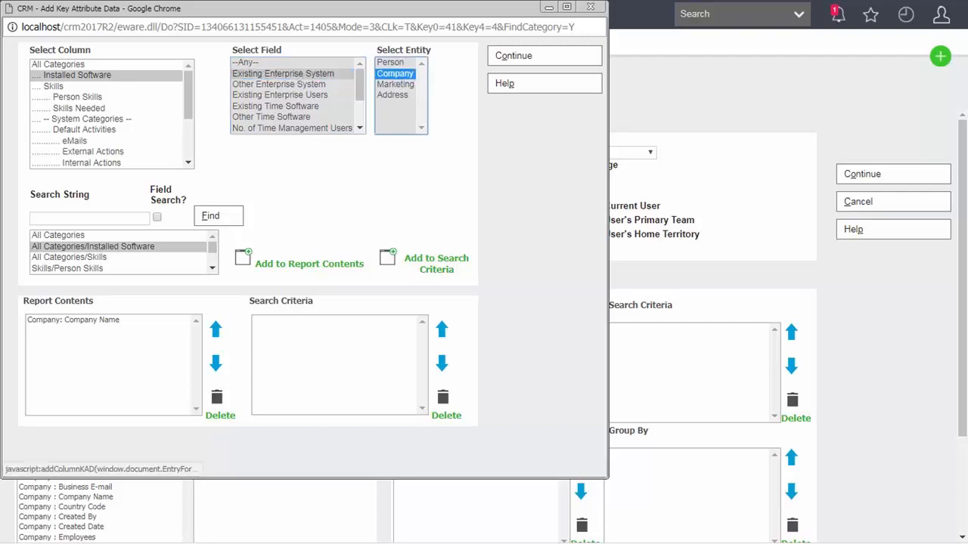
pyautogui.click(309, 263)
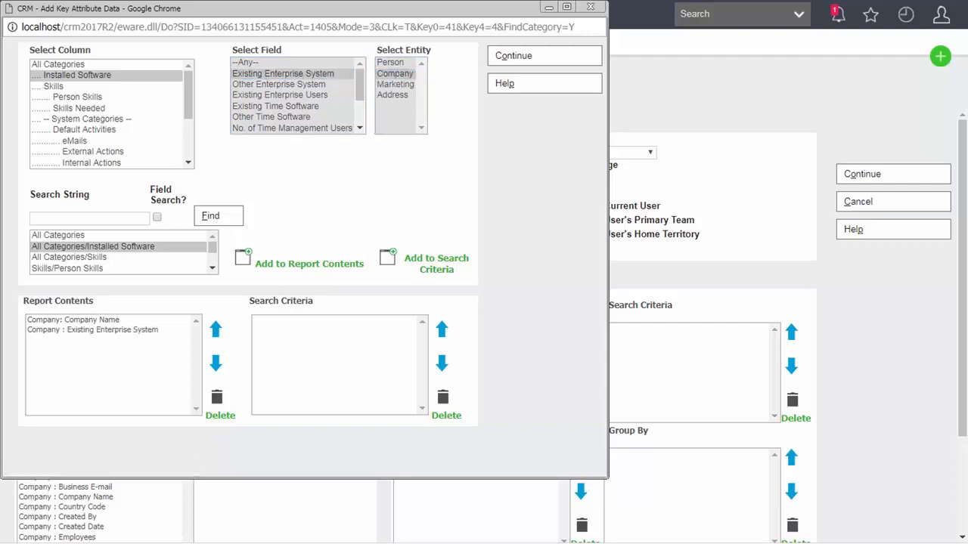
pyautogui.click(436, 263)
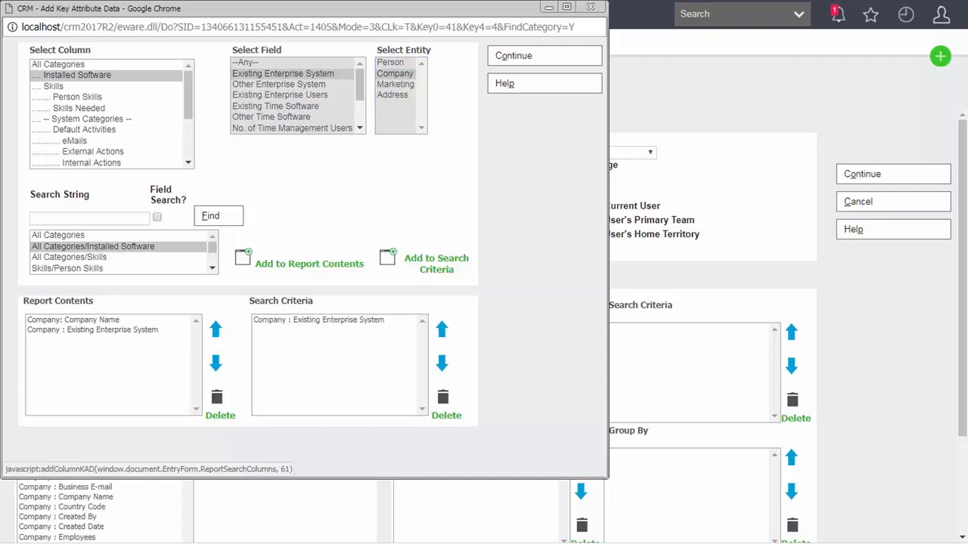
pyautogui.click(279, 84)
pyautogui.click(309, 263)
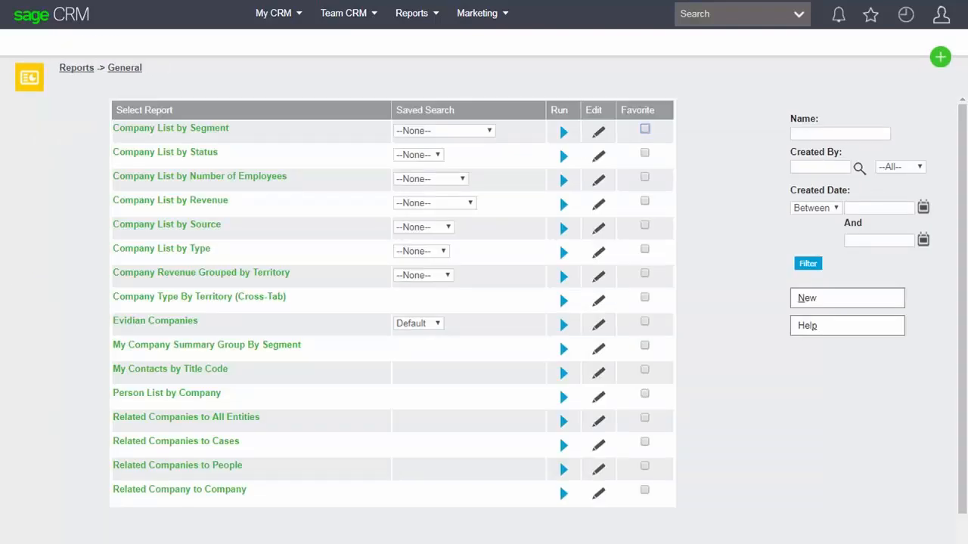
# - Open the Evidian Companies report and choose Evidian Time and Expense Manager as its existing enterprise system criterion
pyautogui.moveTo(113, 321); pyautogui.dragTo(198, 321)
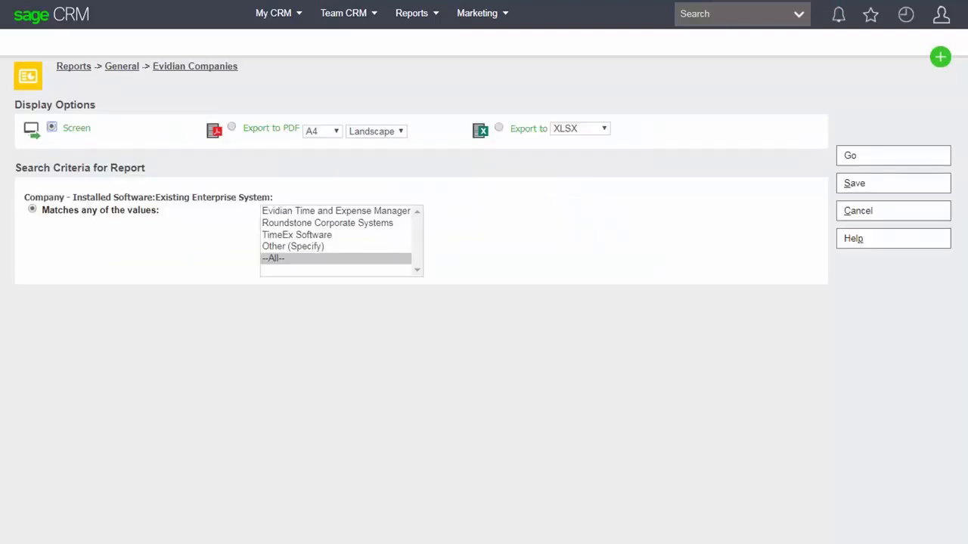
pyautogui.click(336, 211)
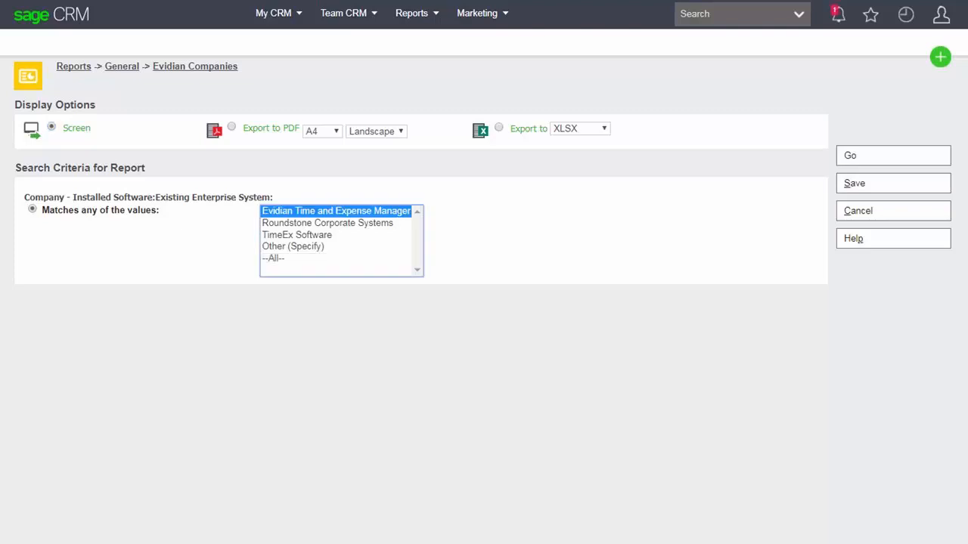